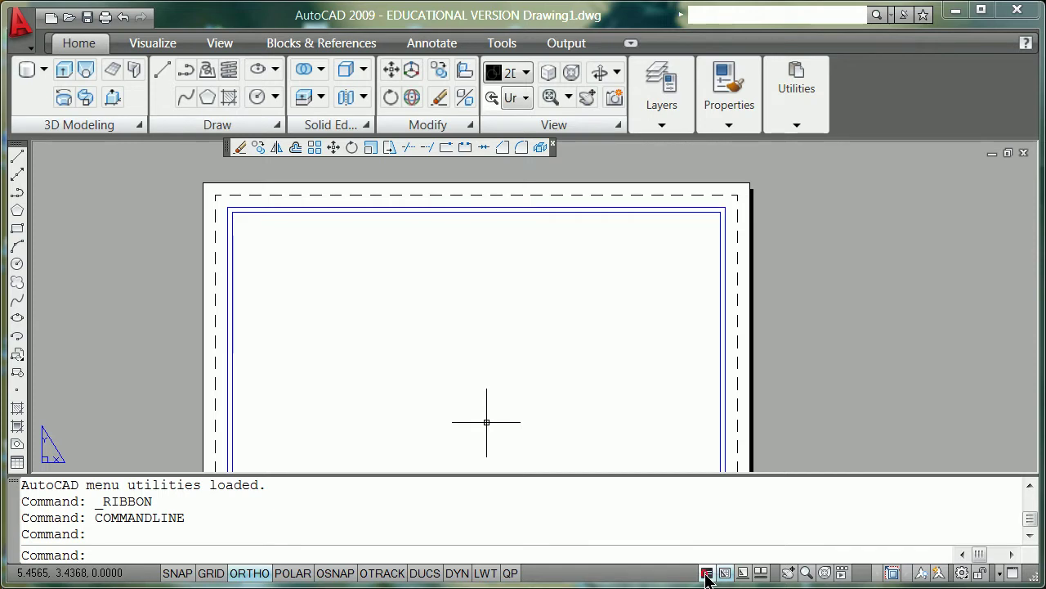
# Switch to model space and draw four connected orthogonal lines: about 14.1 right, 4.8 up, 6.3 left and 2.5 up.
pyautogui.click(706, 573)
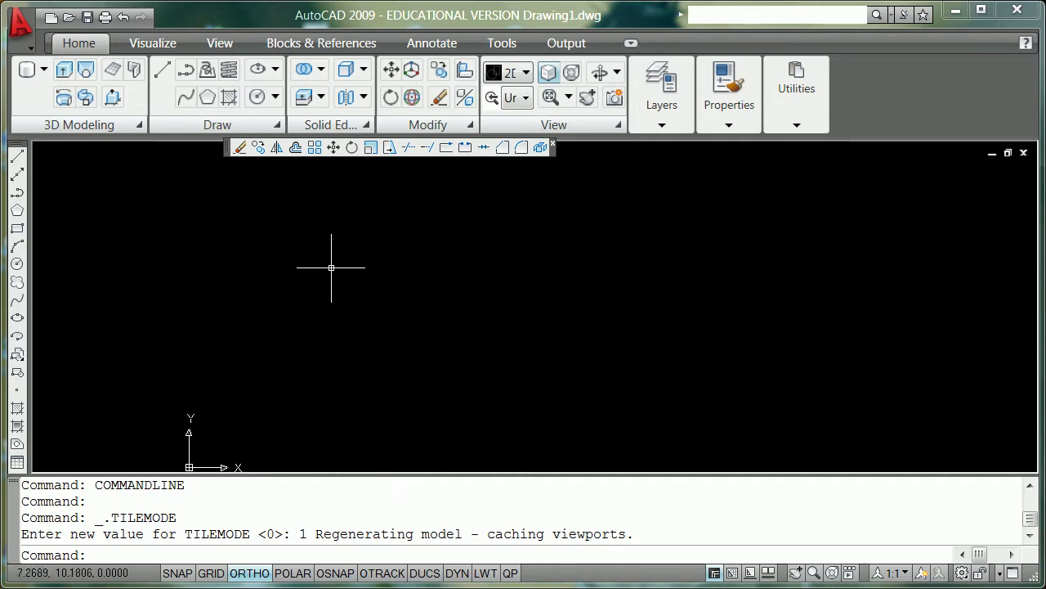
pyautogui.rightClick(411, 277)
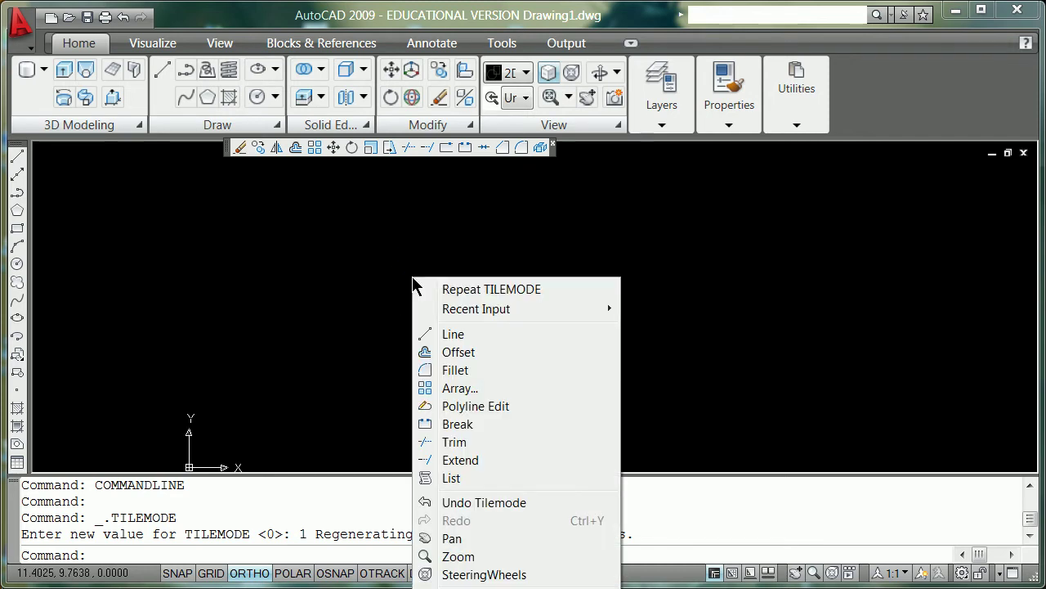
pyautogui.click(455, 334)
pyautogui.click(314, 321)
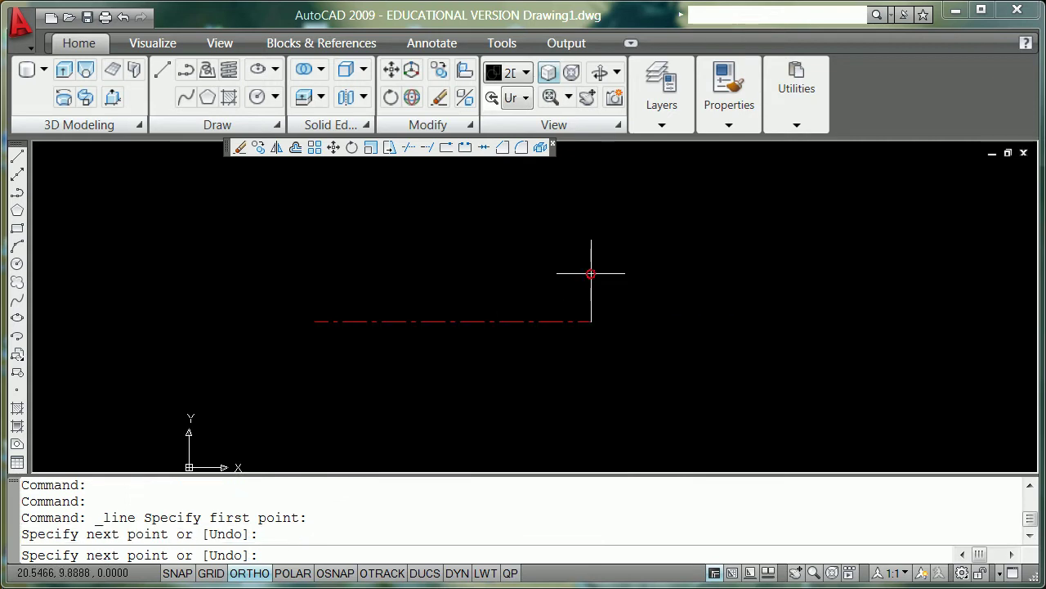
pyautogui.click(563, 228)
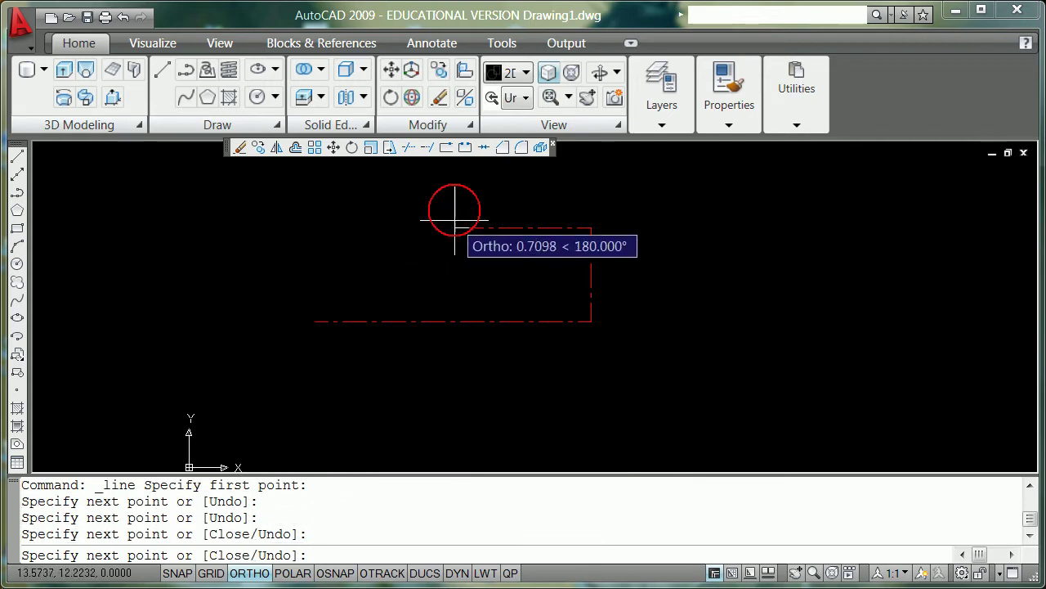
pyautogui.click(446, 178)
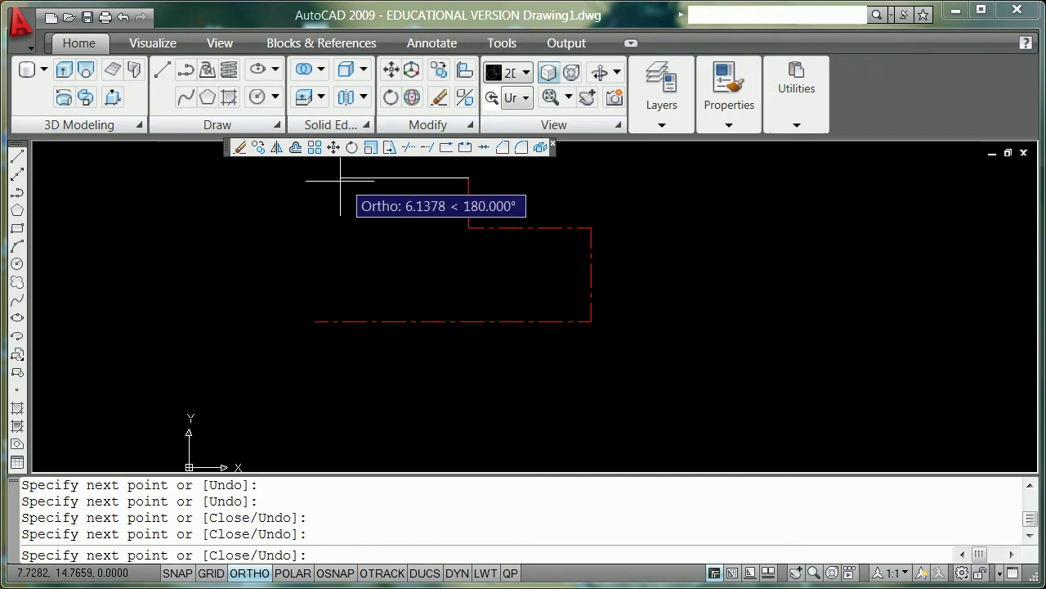
# Turn Ortho off and close the outline with a sloped line snapped to the endpoint of the first line.
pyautogui.press('F8')
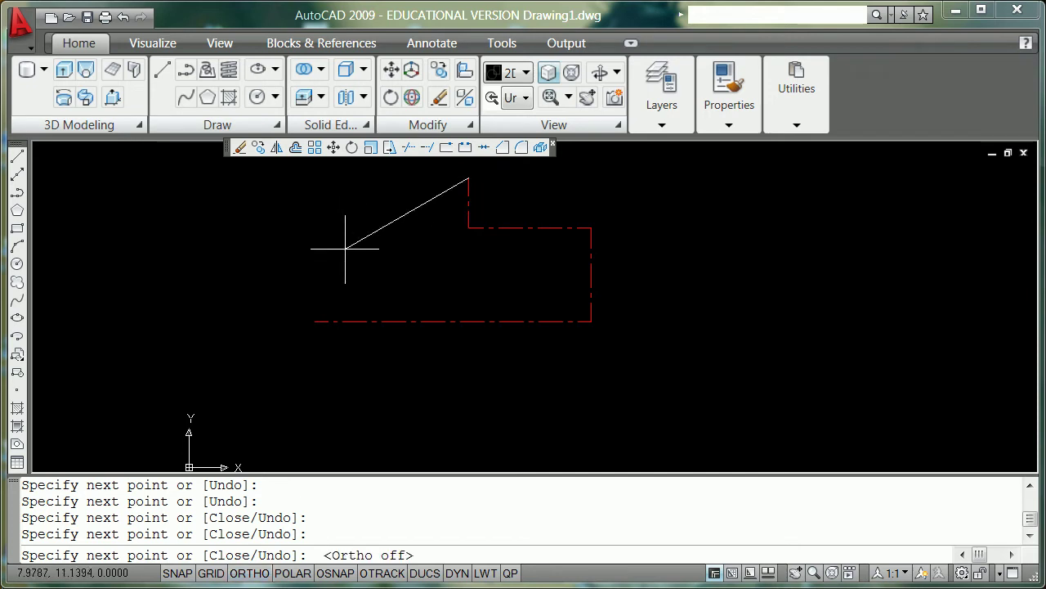
pyautogui.keyDown('shift'); pyautogui.rightClick(327, 300); pyautogui.keyUp('shift')
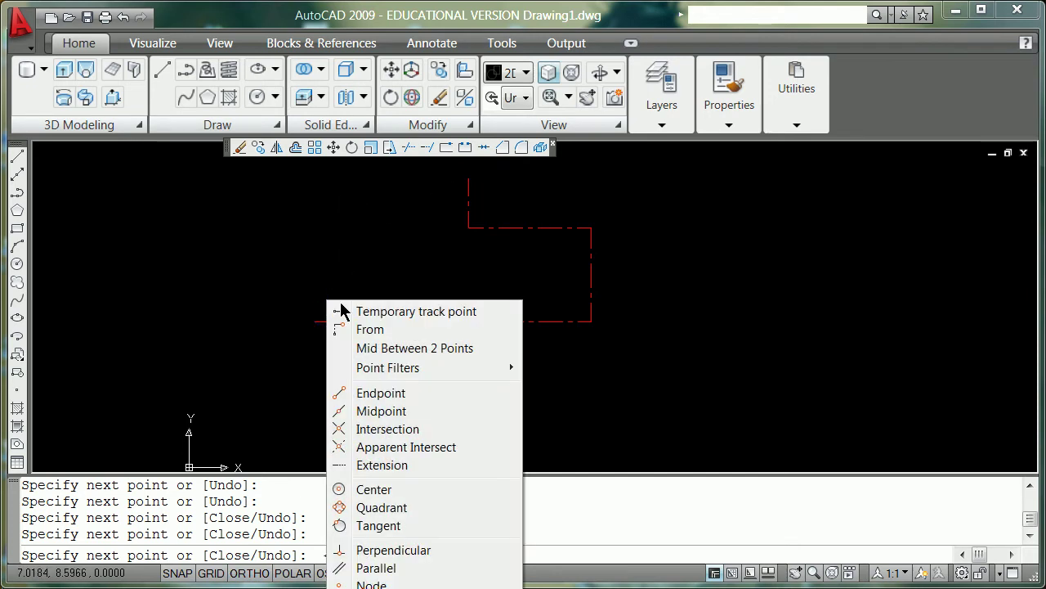
pyautogui.click(421, 389)
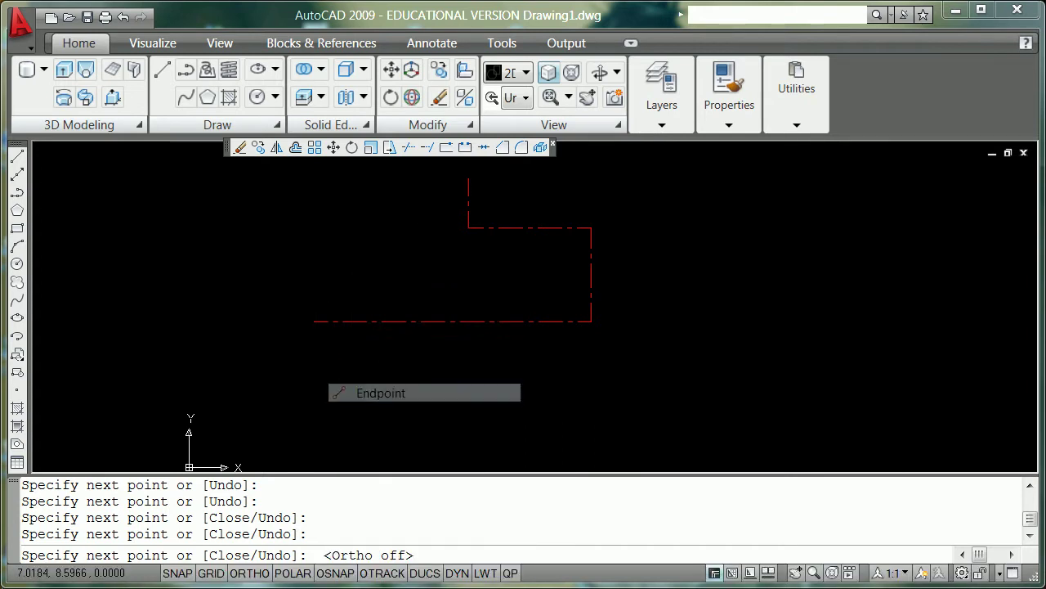
pyautogui.click(317, 321)
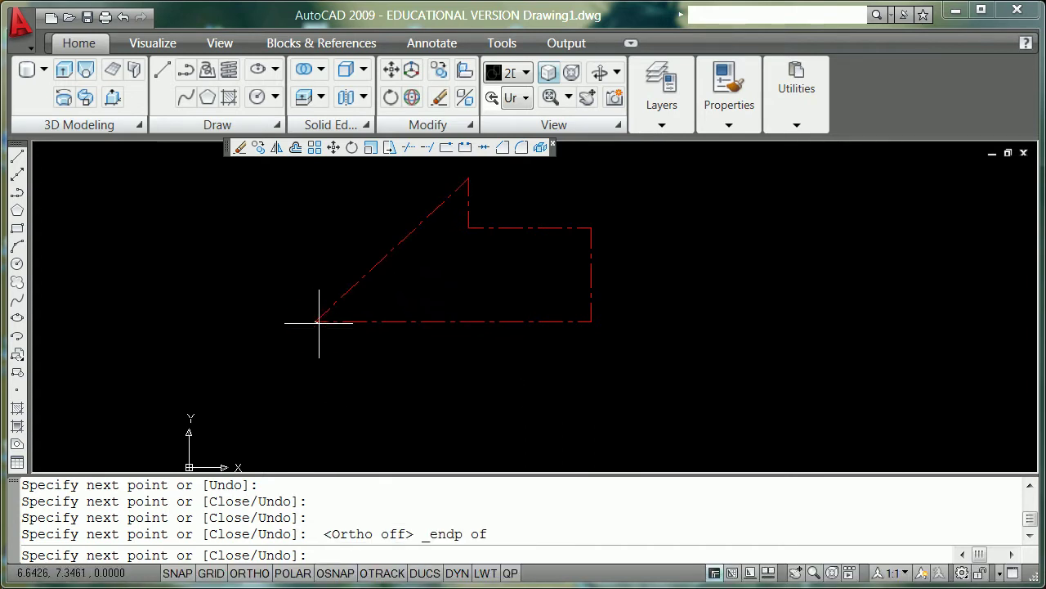
pyautogui.press('Return')
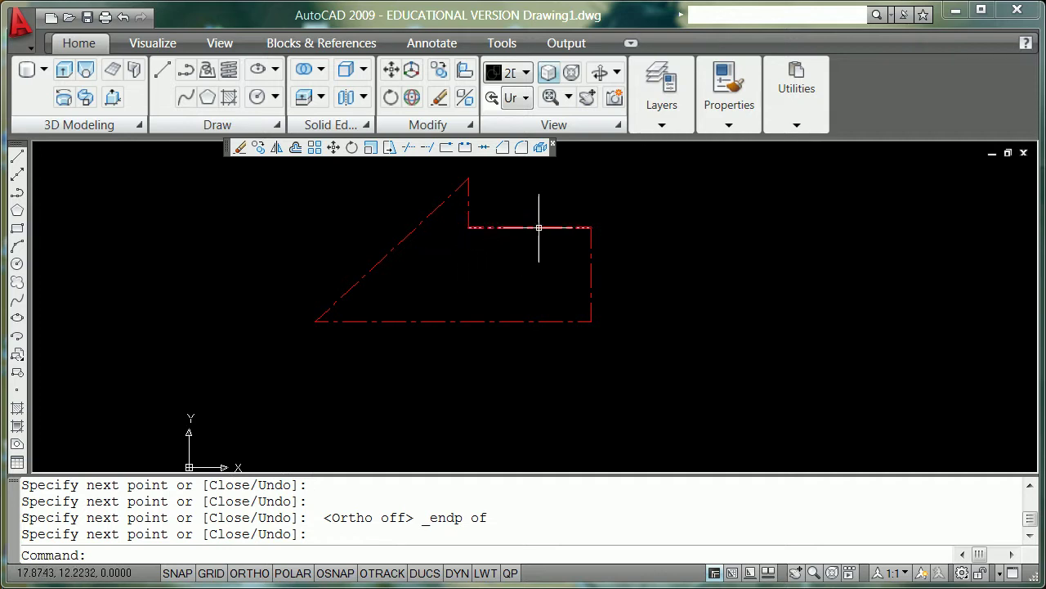
# Convert the short horizontal line to a polyline and join all the outline's lines to it with Polyline Edit.
pyautogui.rightClick(650, 228)
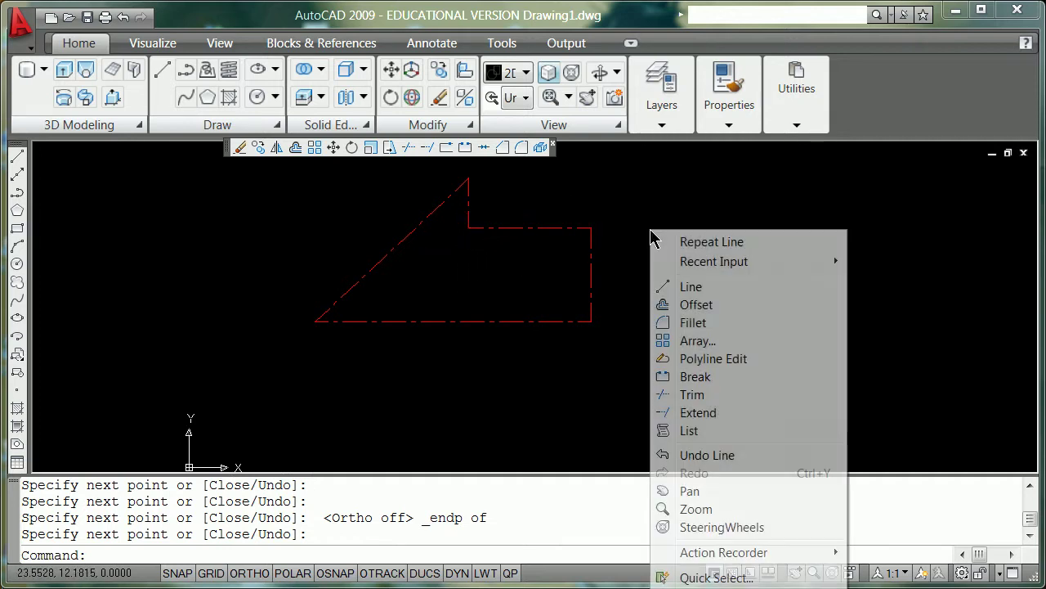
pyautogui.click(726, 357)
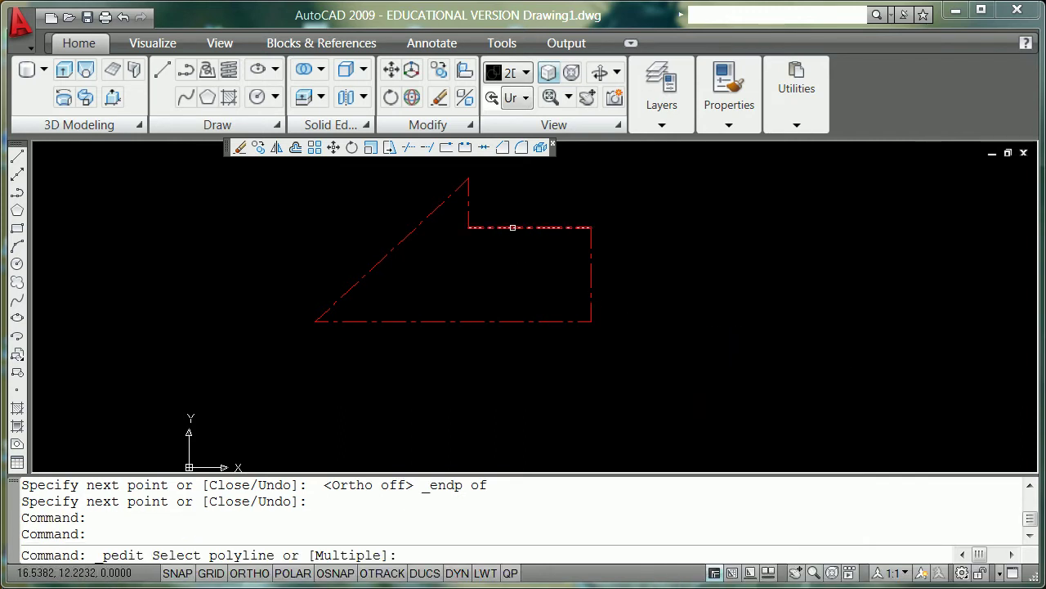
pyautogui.click(512, 227)
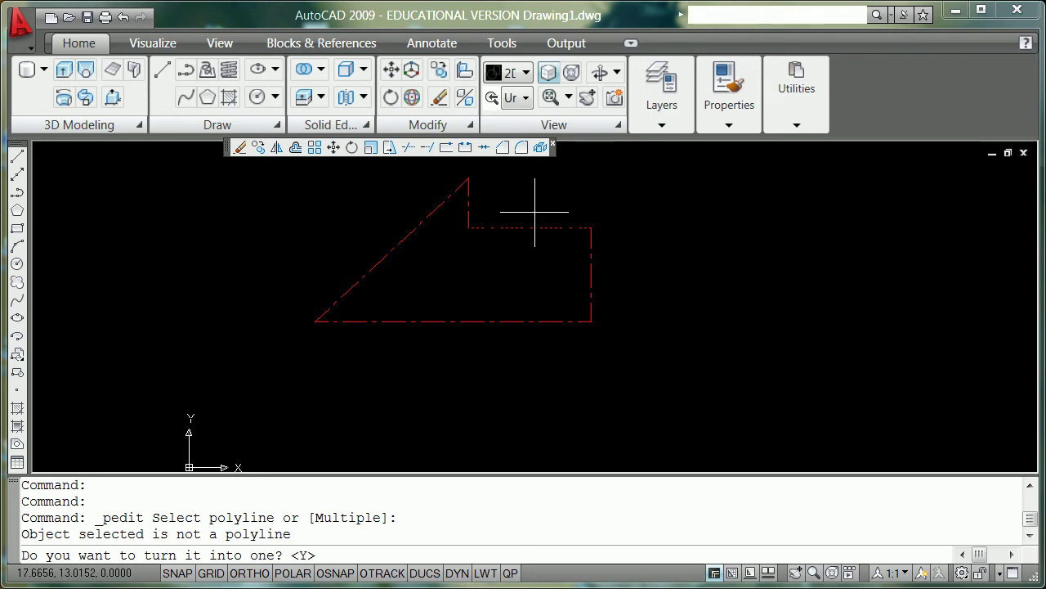
pyautogui.press('Return')
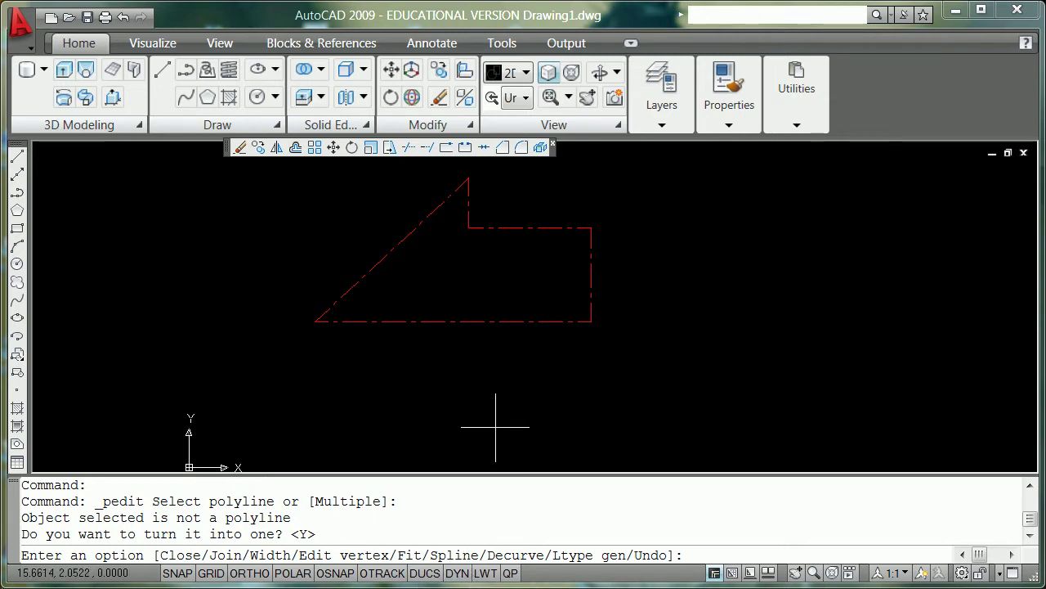
pyautogui.write('j')
pyautogui.press('Return')
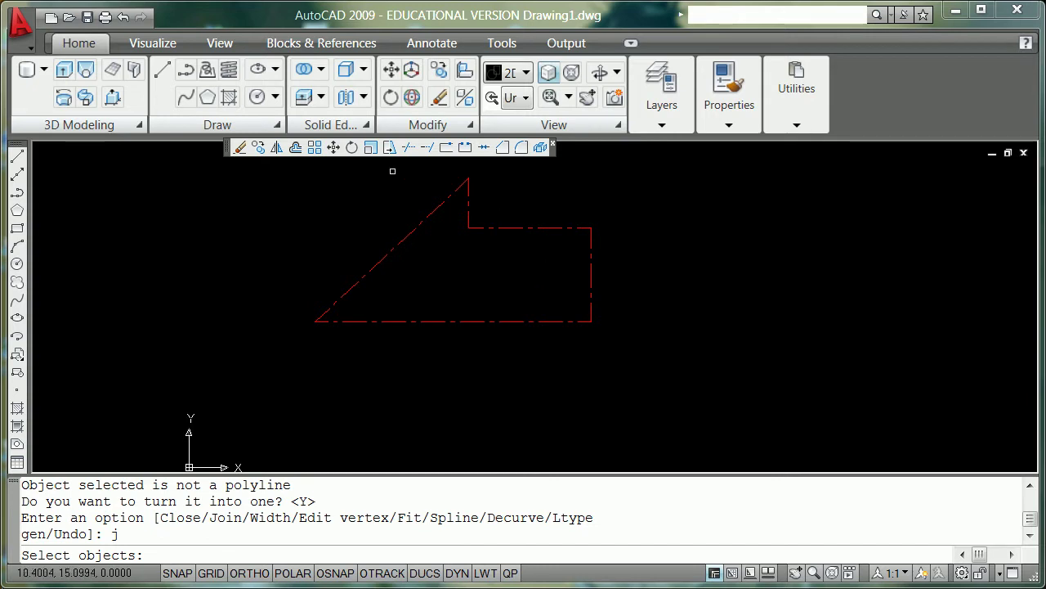
pyautogui.click(180, 163)
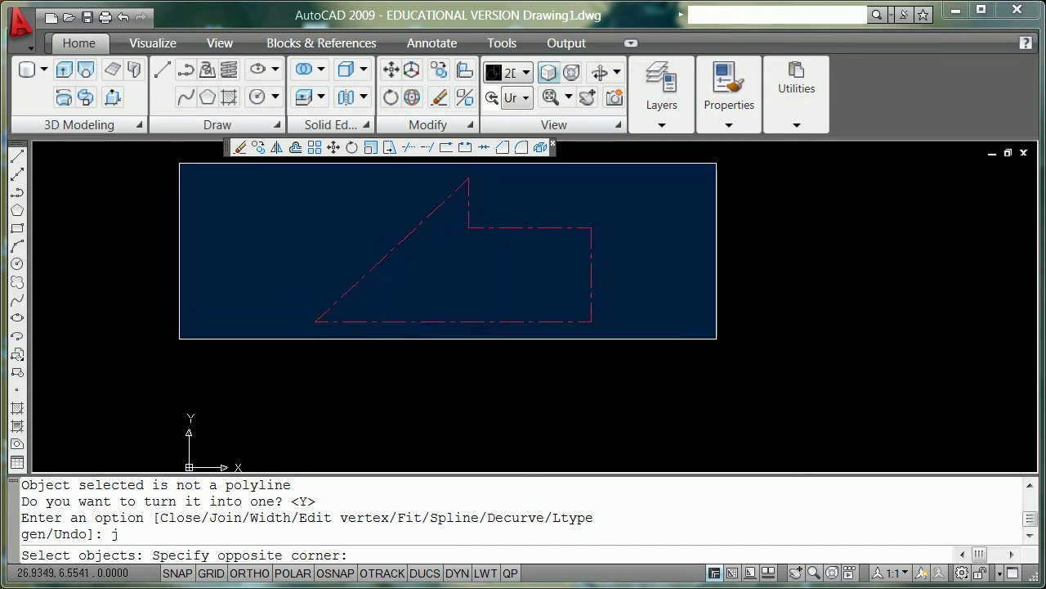
pyautogui.click(759, 355)
pyautogui.press('Return')
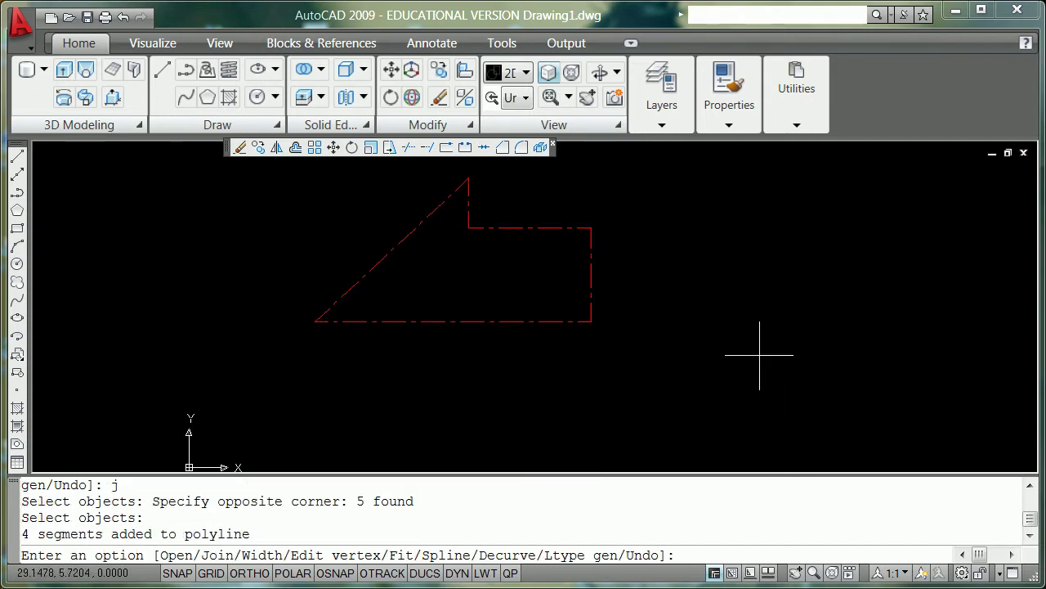
pyautogui.press('Return')
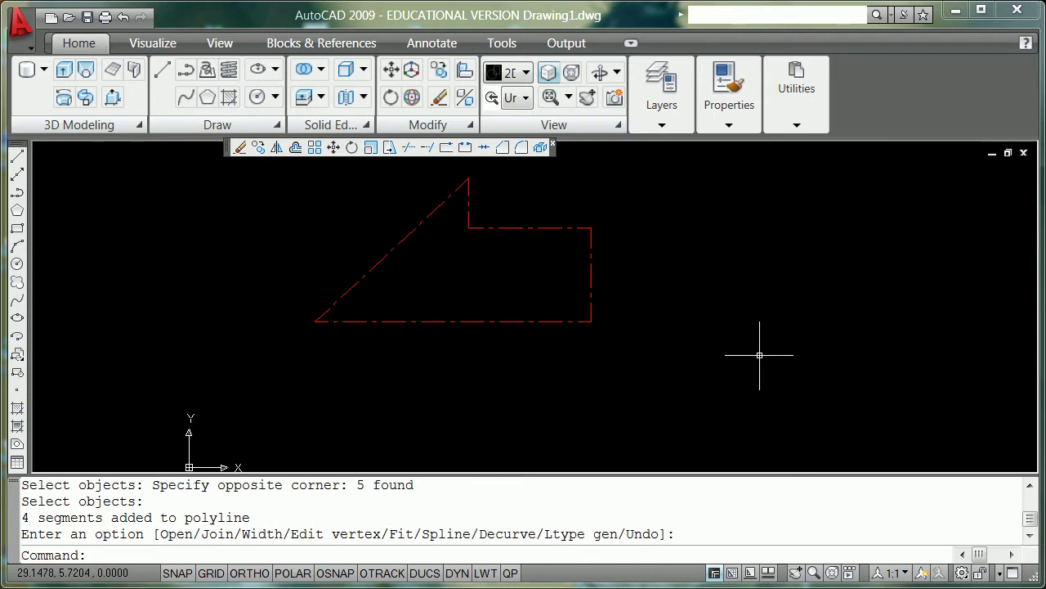
# Select the joined outline and review its object type and geometry data with the List command.
pyautogui.click(591, 321)
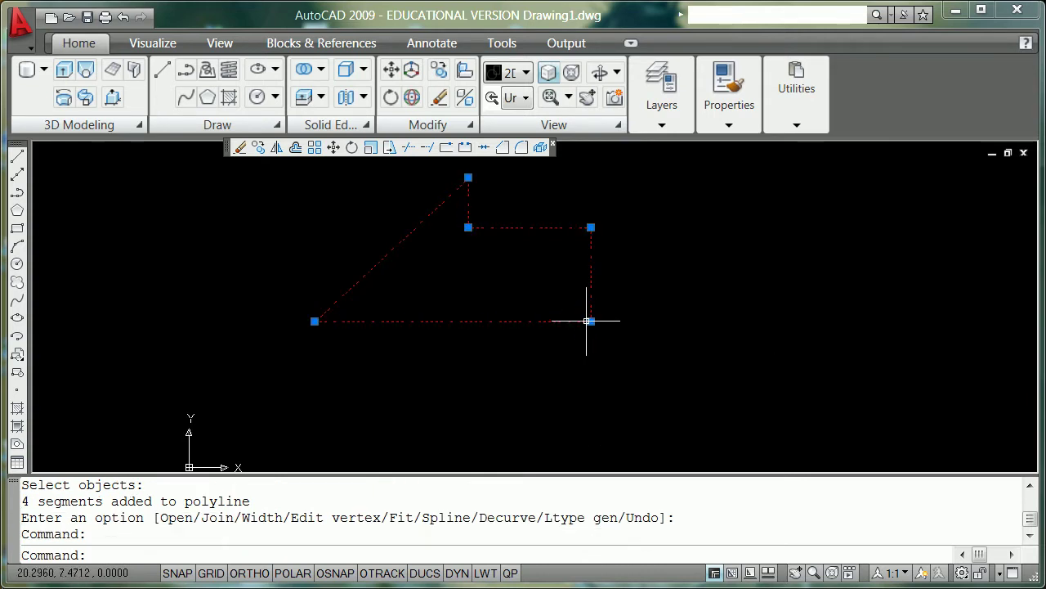
pyautogui.press('Escape')
pyautogui.press('Escape')
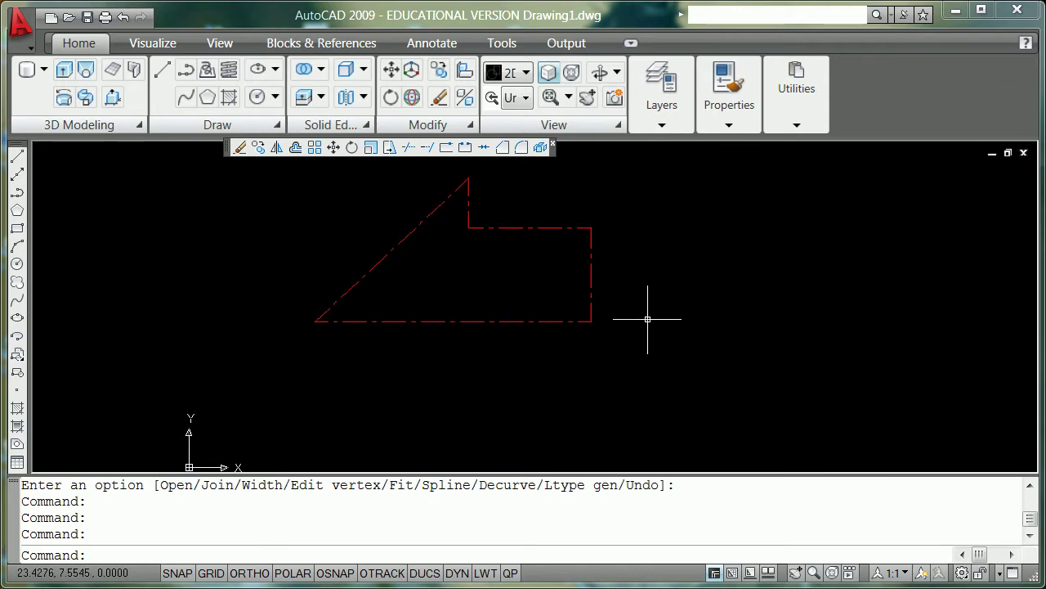
pyautogui.click(590, 322)
pyautogui.rightClick(591, 321)
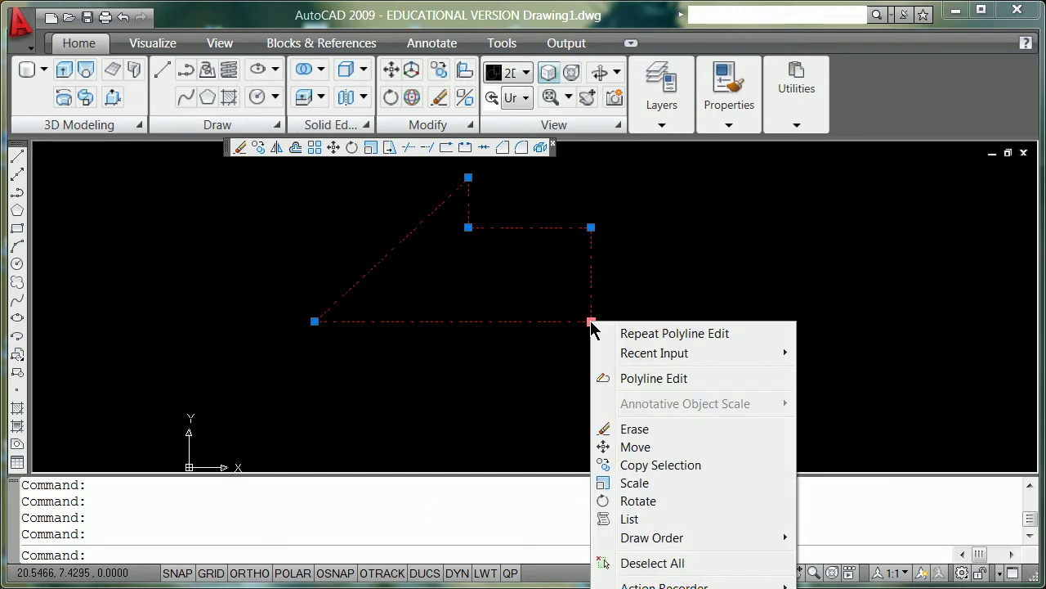
pyautogui.click(689, 519)
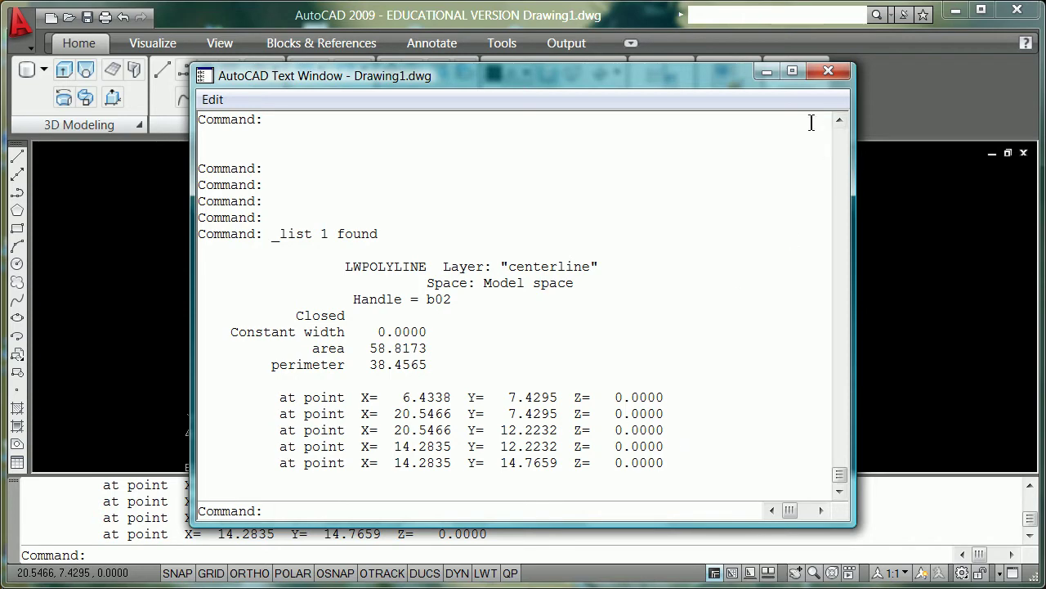
pyautogui.click(828, 73)
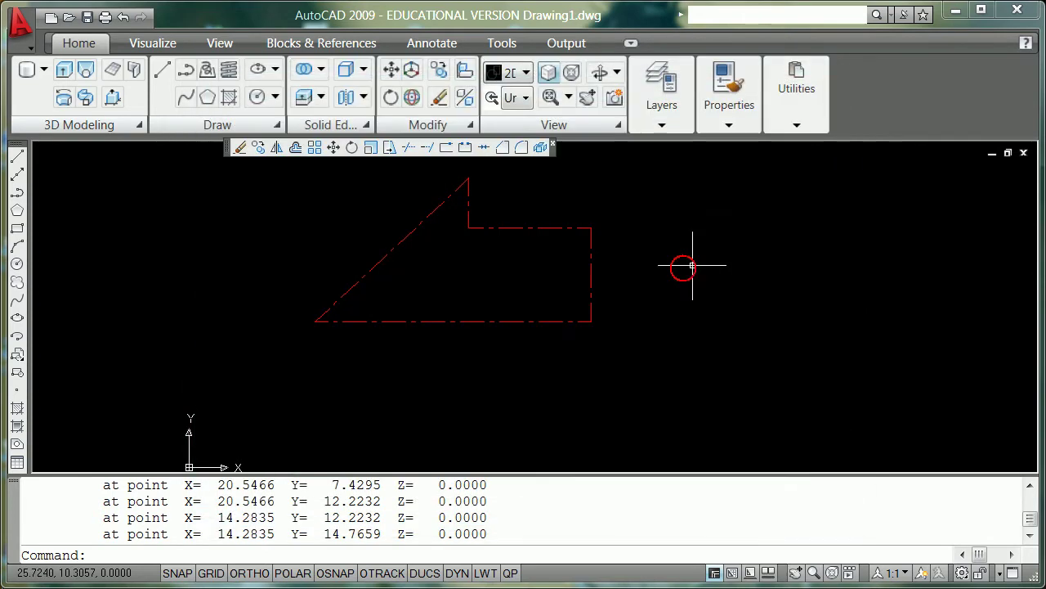
pyautogui.scroll(-2, 569, 288)
pyautogui.scroll(2, 561, 273)
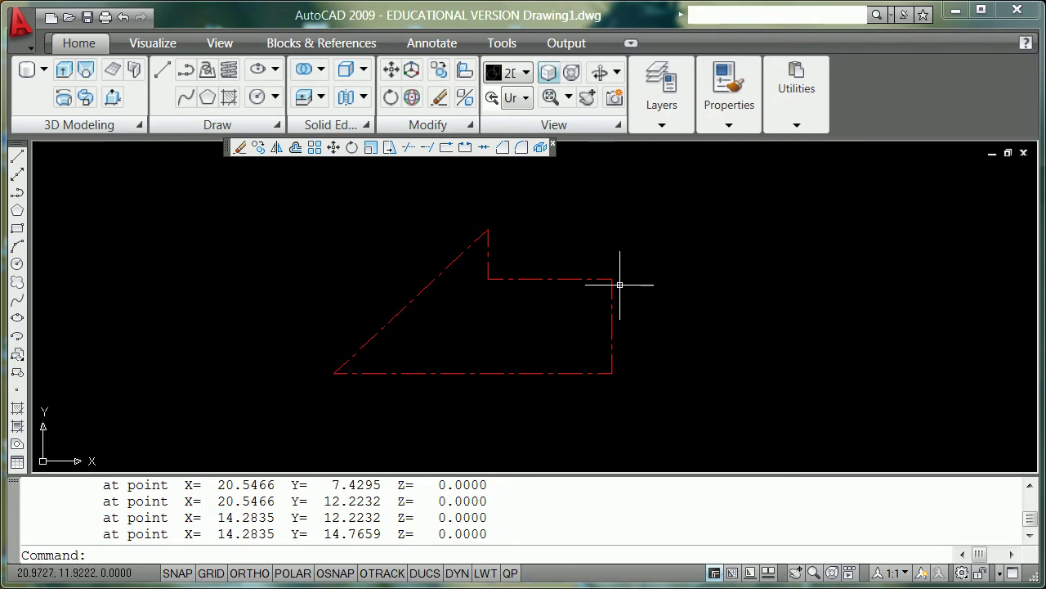
pyautogui.rightClick(664, 279)
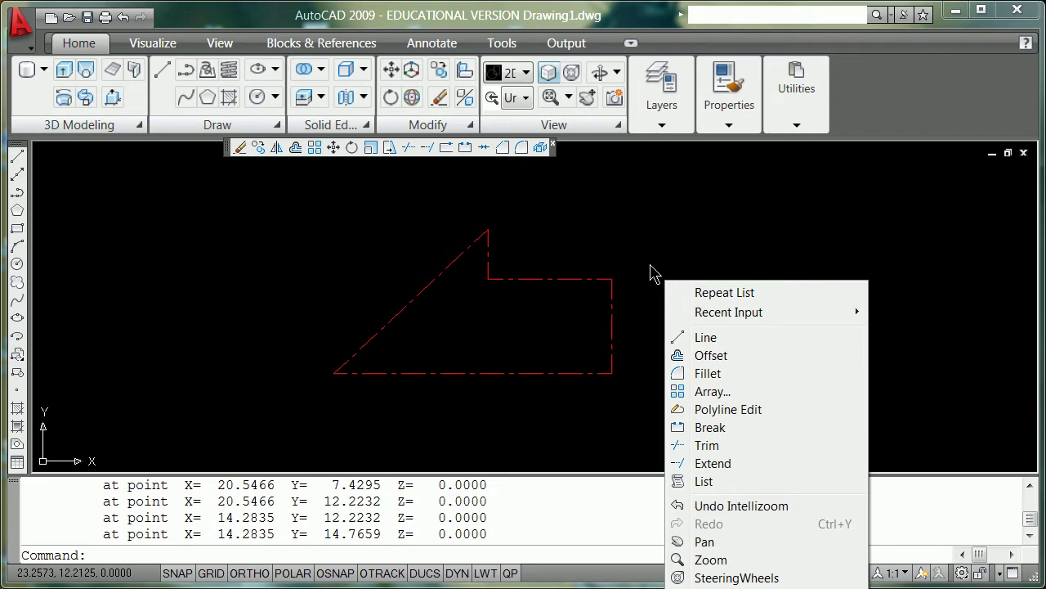
pyautogui.click(651, 265)
pyautogui.click(649, 254)
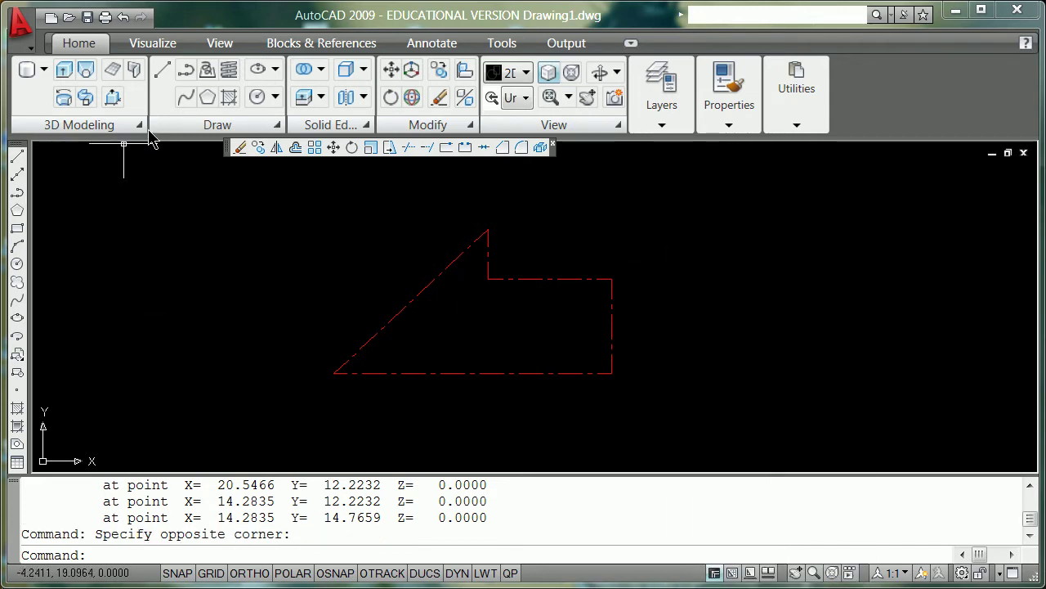
# Convert the closed polyline outline into a region.
pyautogui.click(275, 128)
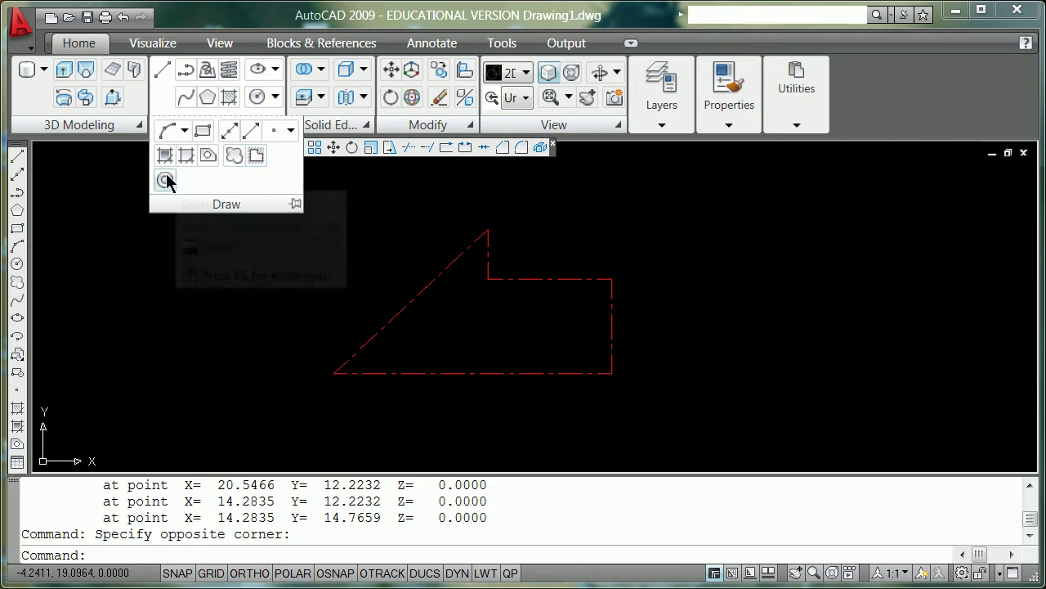
pyautogui.click(208, 157)
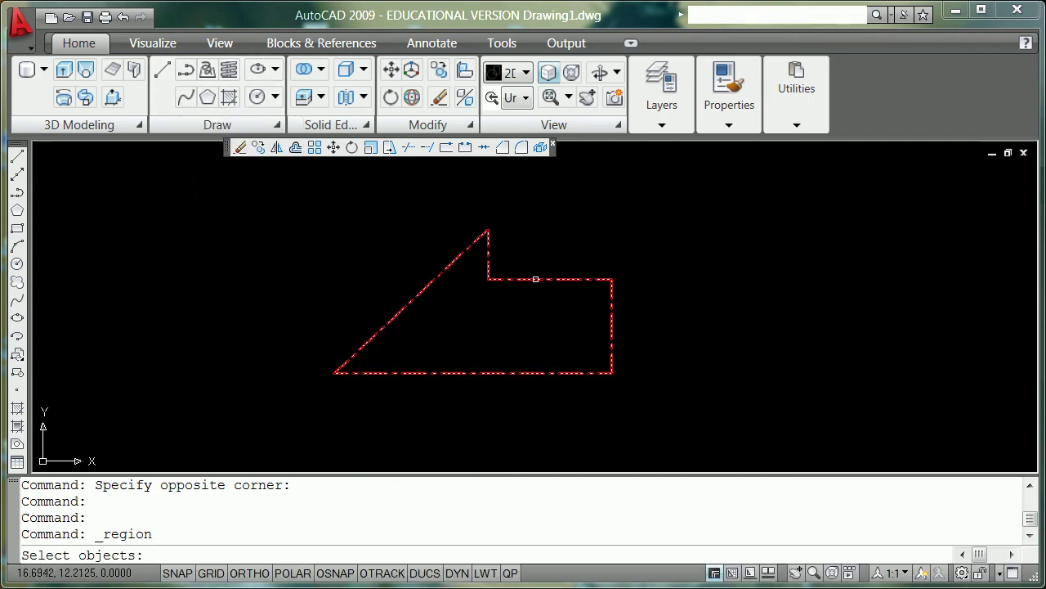
pyautogui.click(536, 278)
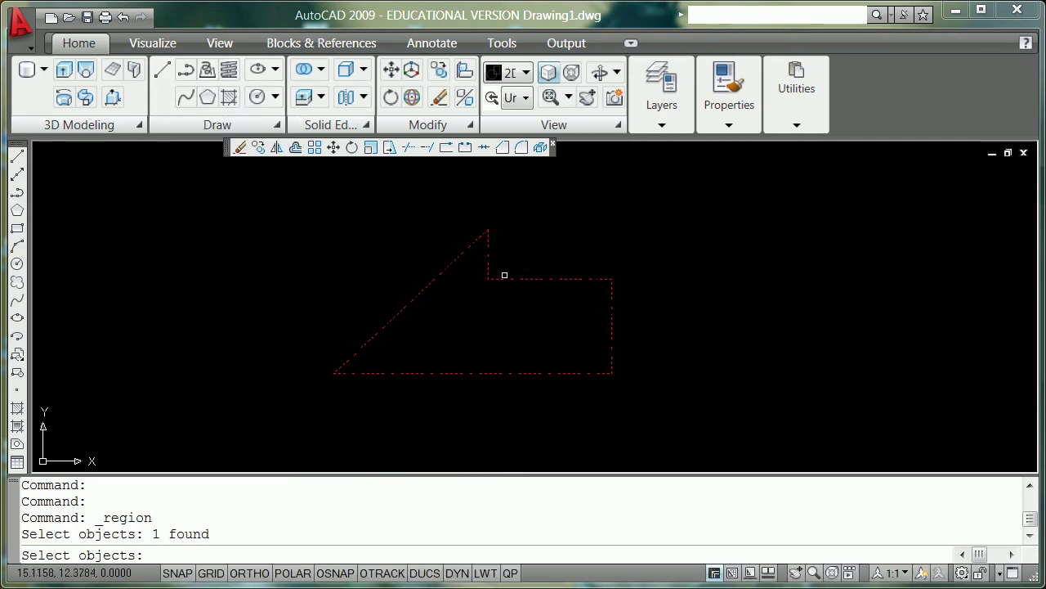
pyautogui.rightClick(555, 254)
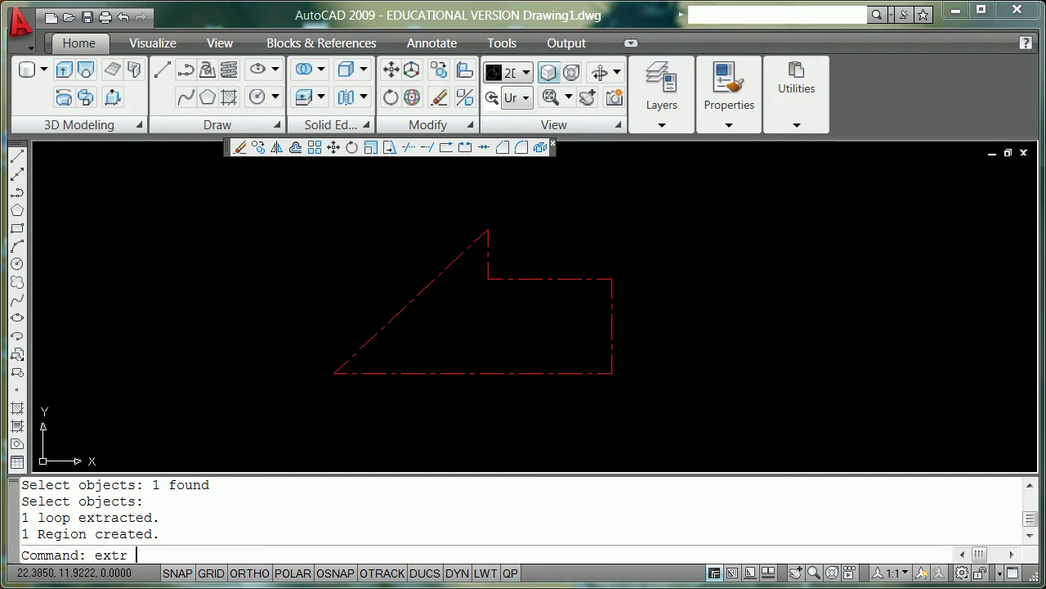
# Extrude the region to a height of 40.
pyautogui.write('ude')
pyautogui.press('Return')
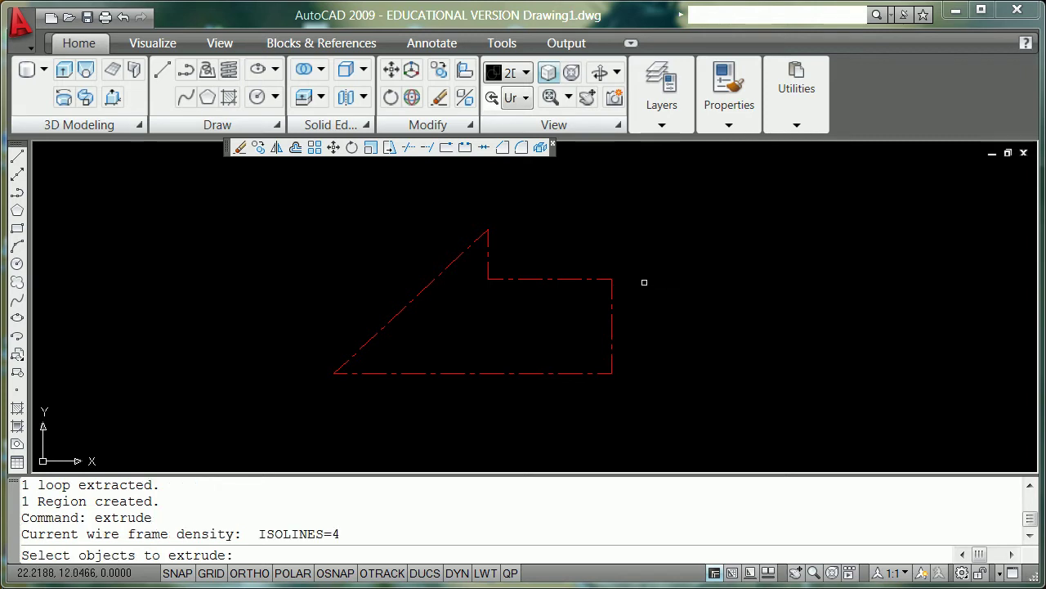
pyautogui.click(608, 276)
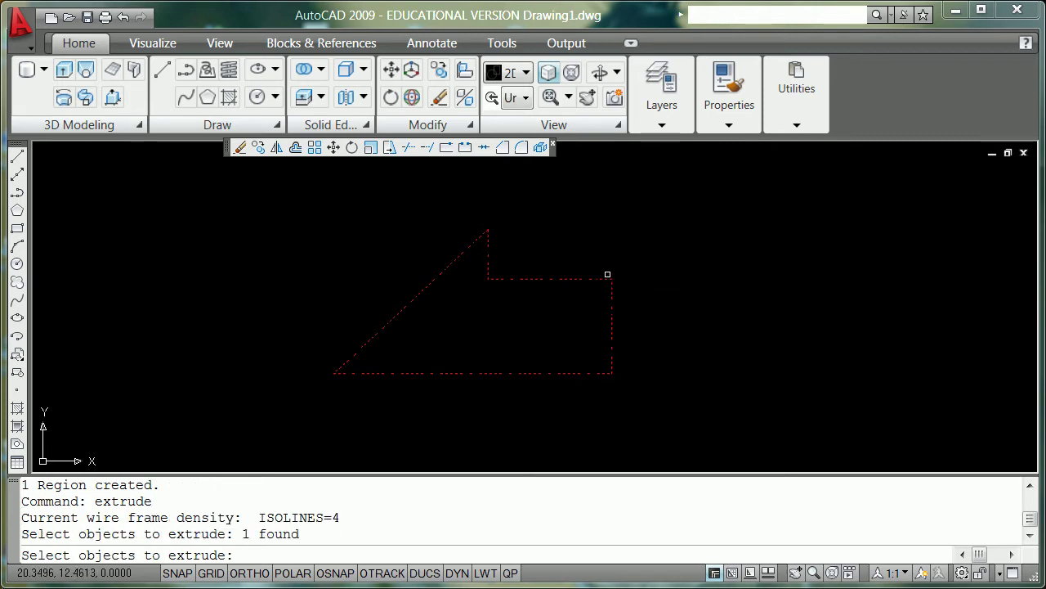
pyautogui.press('Return')
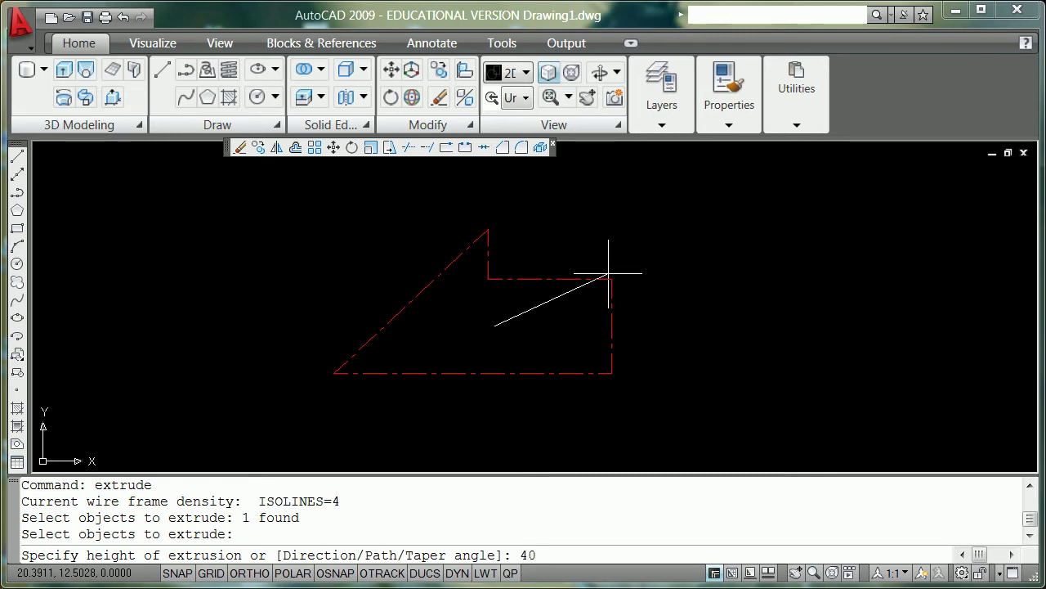
pyautogui.press('Return')
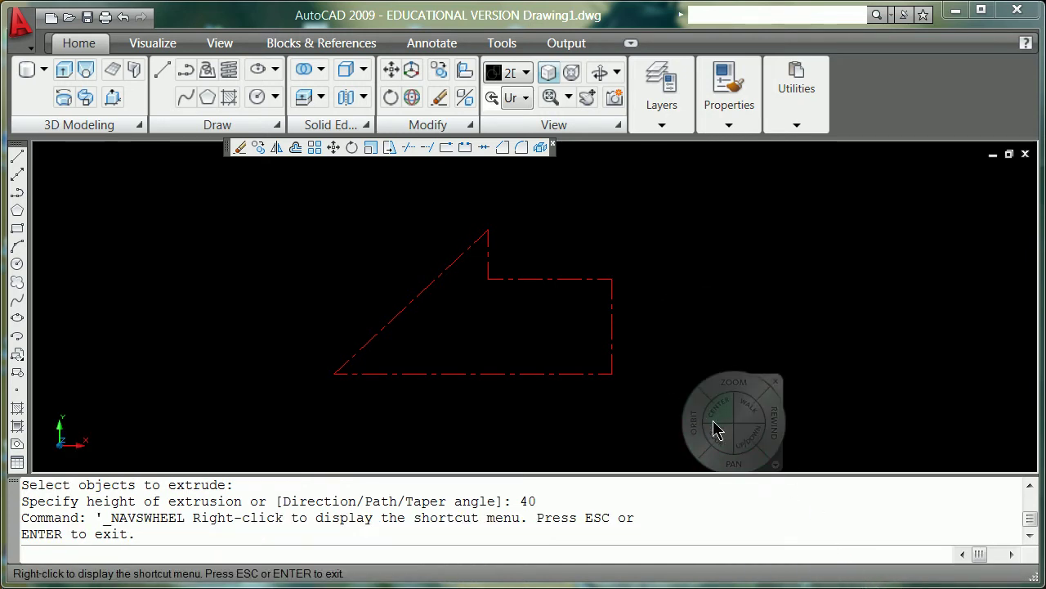
# Orbit the extruded solid into an angled 3D view and display it shaded with the Shade command.
pyautogui.moveTo(701, 432); pyautogui.dragTo(554, 364)
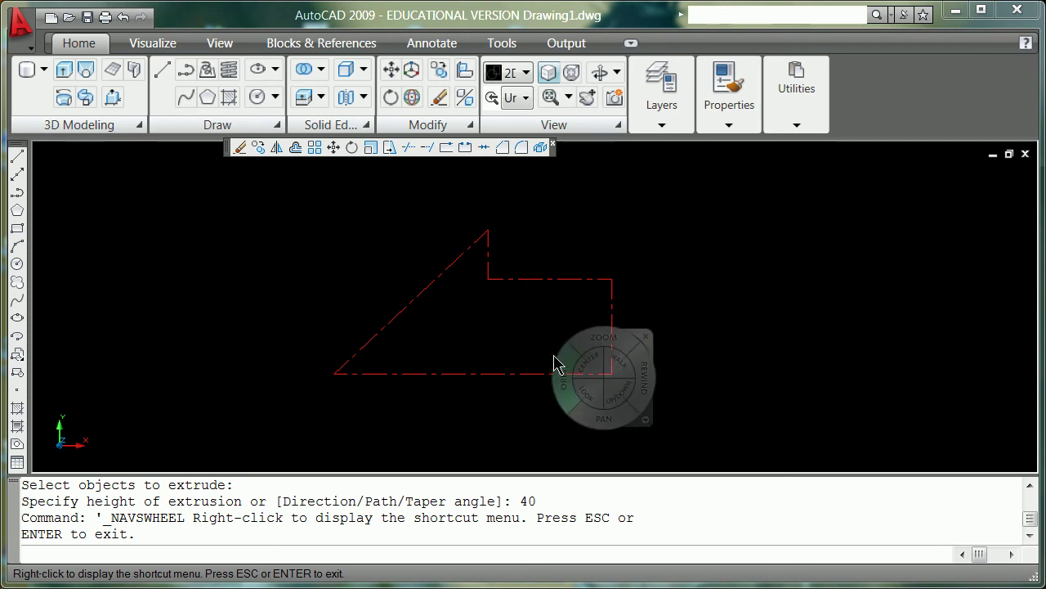
pyautogui.moveTo(514, 292); pyautogui.dragTo(596, 294)
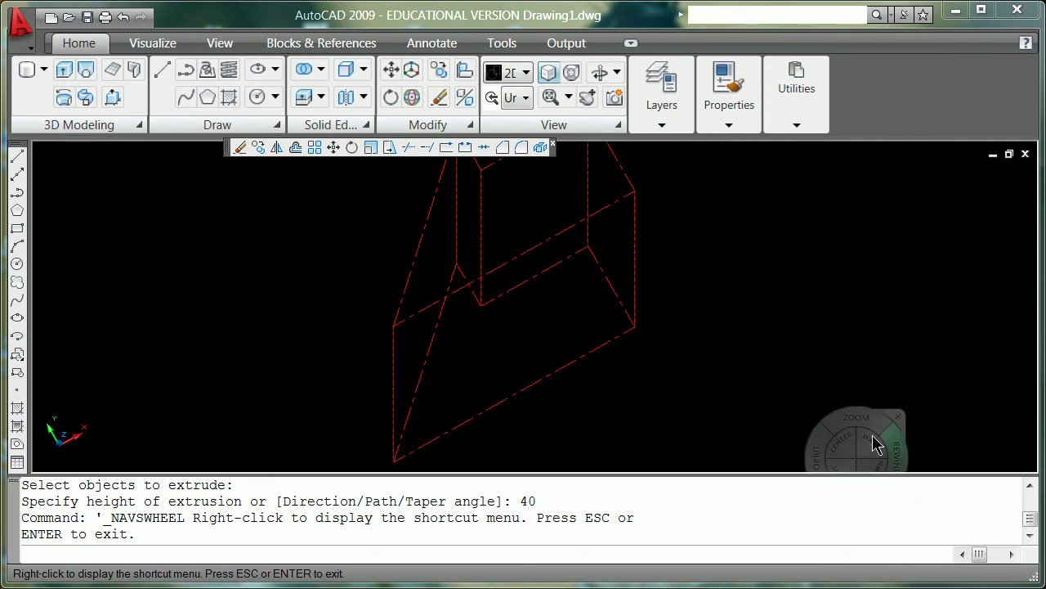
pyautogui.press('Escape')
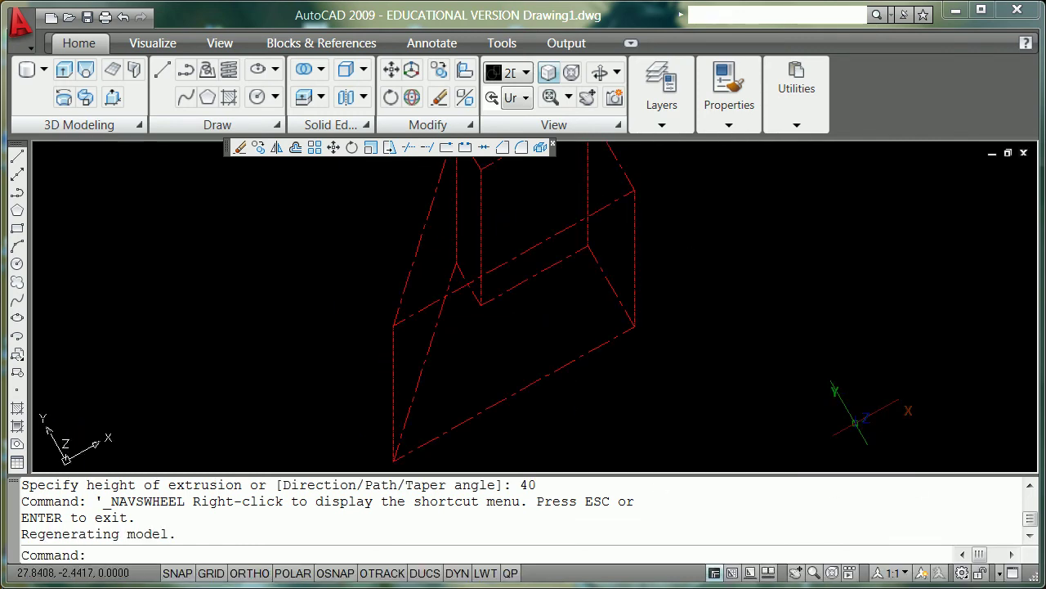
pyautogui.write('shade')
pyautogui.press('Return')
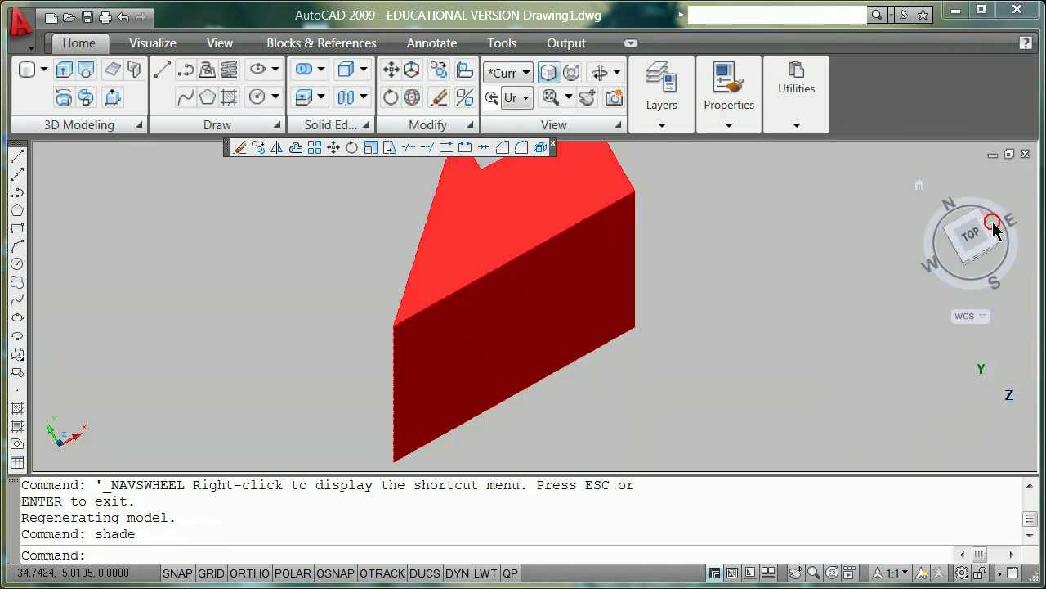
# Move the shaded solid freehand by the grip at the acute corner of its base, working from an underside view.
pyautogui.click(986, 234)
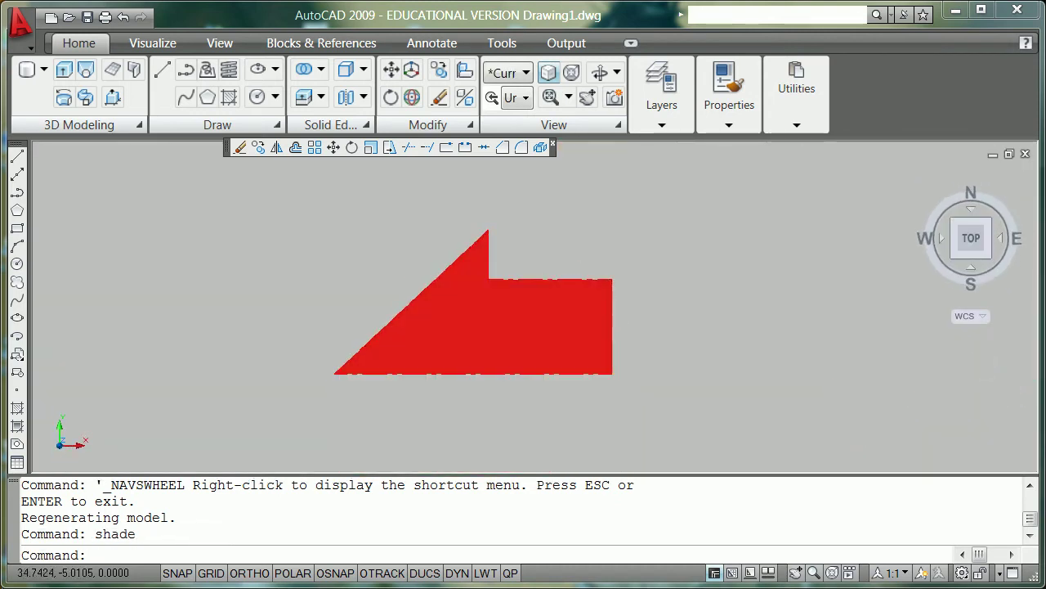
pyautogui.moveTo(986, 234)
pyautogui.mouseDown()
pyautogui.moveTo(986, 201)
pyautogui.moveTo(986, 237)
pyautogui.moveTo(1018, 237)
pyautogui.moveTo(1012, 206)
pyautogui.moveTo(1011, 222)
pyautogui.moveTo(971, 255)
pyautogui.moveTo(972, 275)
pyautogui.moveTo(999, 276)
pyautogui.moveTo(999, 186)
pyautogui.moveTo(978, 163)
pyautogui.moveTo(972, 206)
pyautogui.moveTo(1000, 160)
pyautogui.moveTo(998, 182)
pyautogui.mouseUp()
pyautogui.click(971, 233)
pyautogui.moveTo(479, 303)
pyautogui.keyDown('shift'); pyautogui.mouseDown(button='middle')
pyautogui.moveTo(481, 249)
pyautogui.moveTo(479, 283)
pyautogui.moveTo(499, 304)
pyautogui.mouseUp(button='middle'); pyautogui.keyUp('shift')
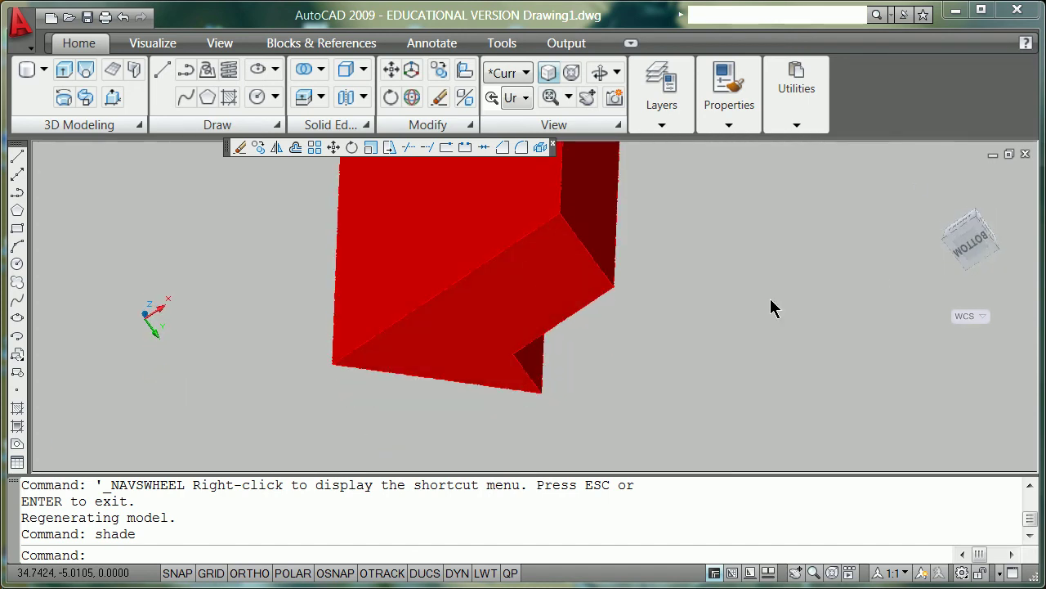
pyautogui.click(467, 280)
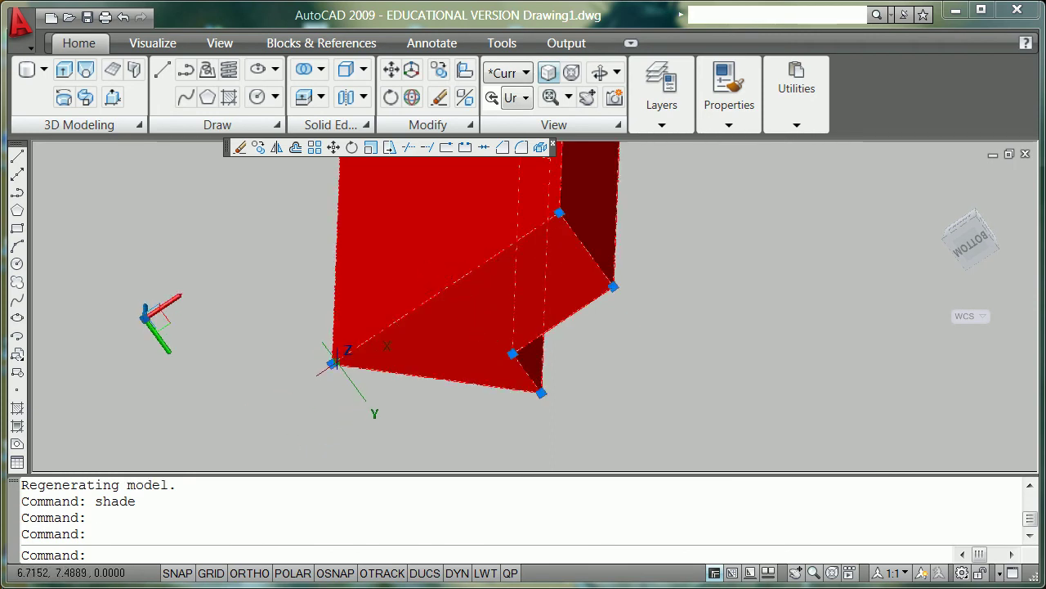
pyautogui.click(332, 362)
pyautogui.click(218, 399)
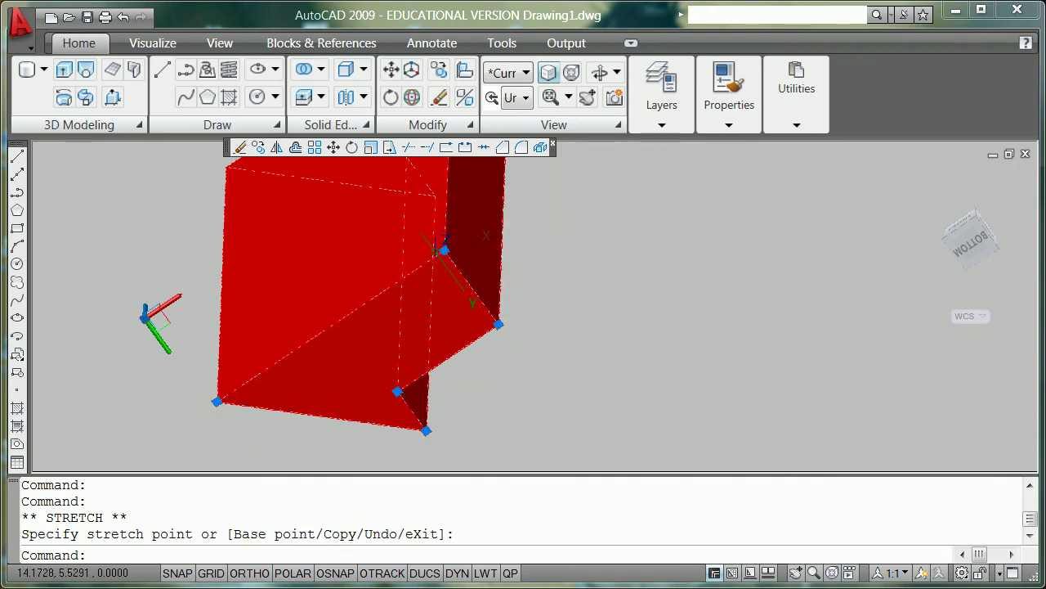
pyautogui.press('space')
pyautogui.click(448, 249)
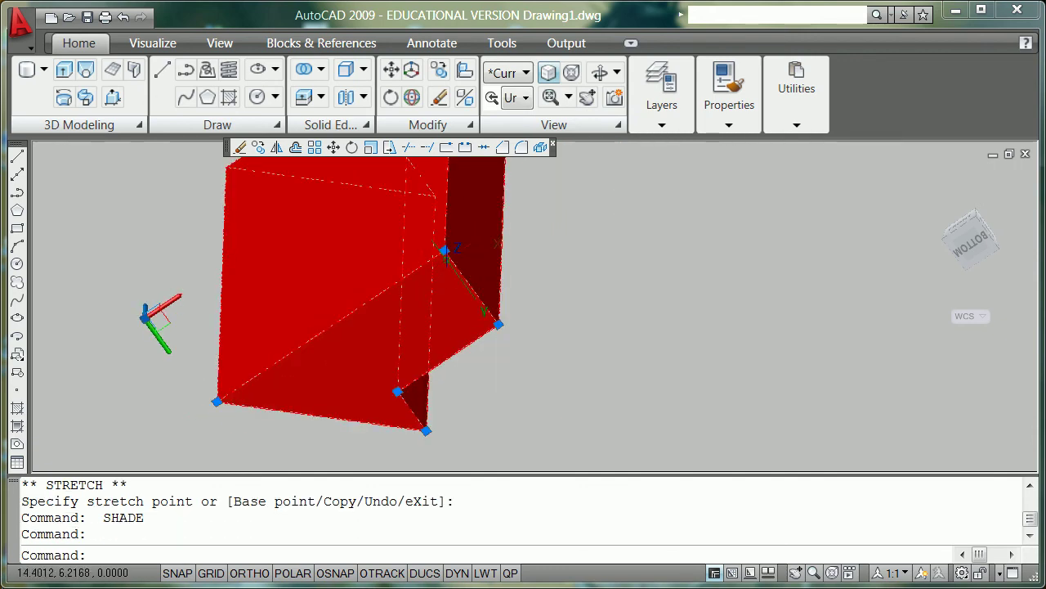
pyautogui.press('space')
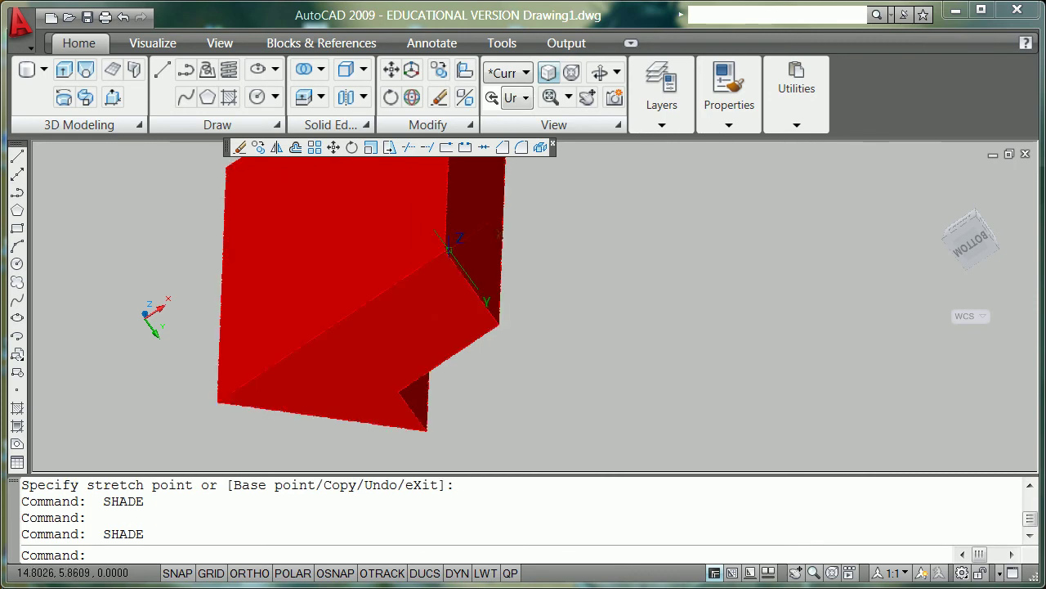
# Enlarge the solid freehand with grip Scale mode about the base corner at the other end of its long edge, and clear the selection.
pyautogui.click(448, 249)
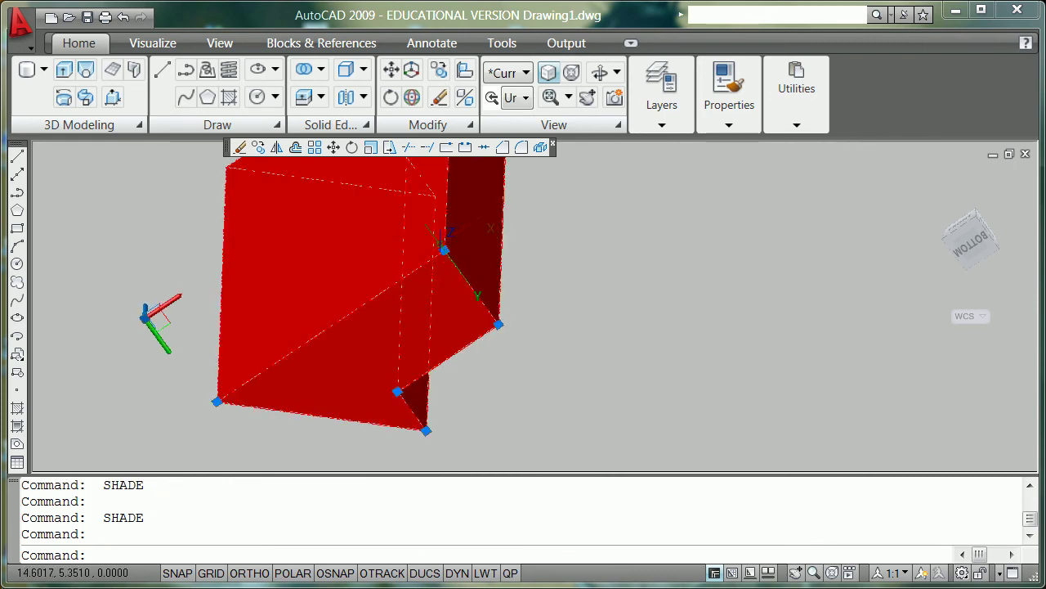
pyautogui.click(443, 250)
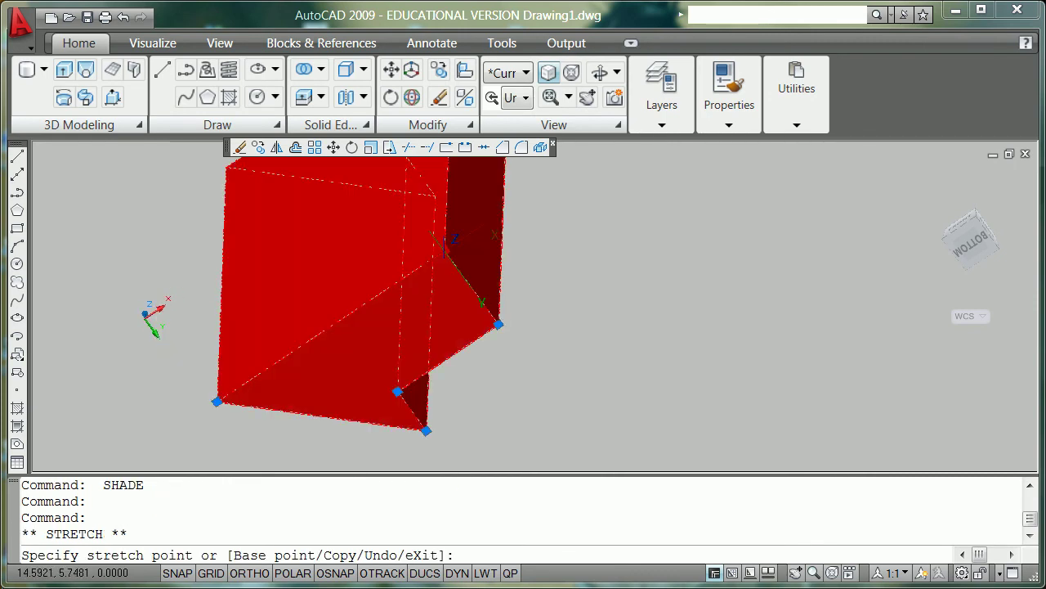
pyautogui.press('space')
pyautogui.press('space')
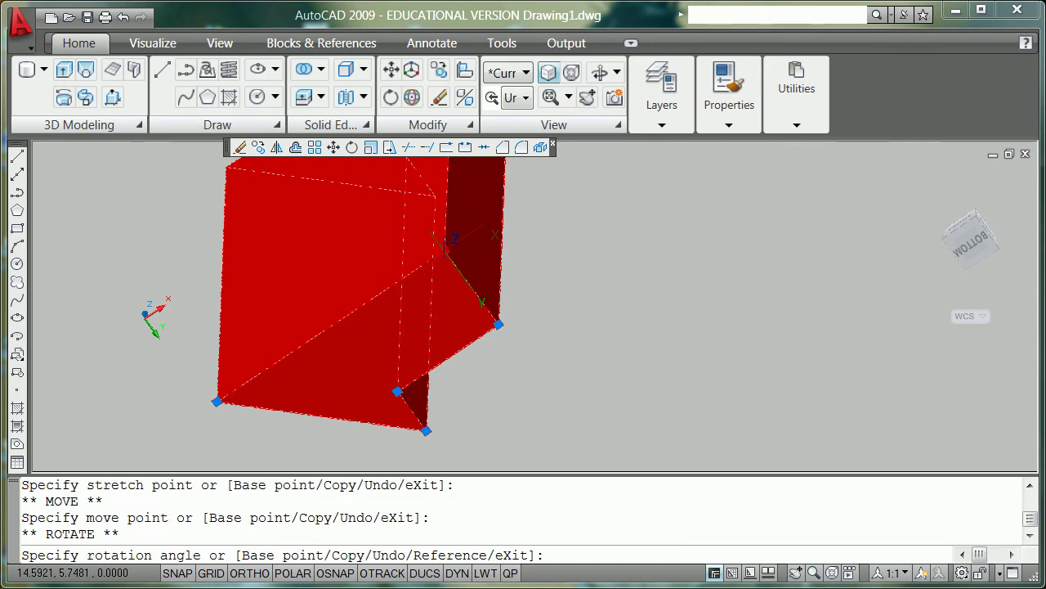
pyautogui.press('space')
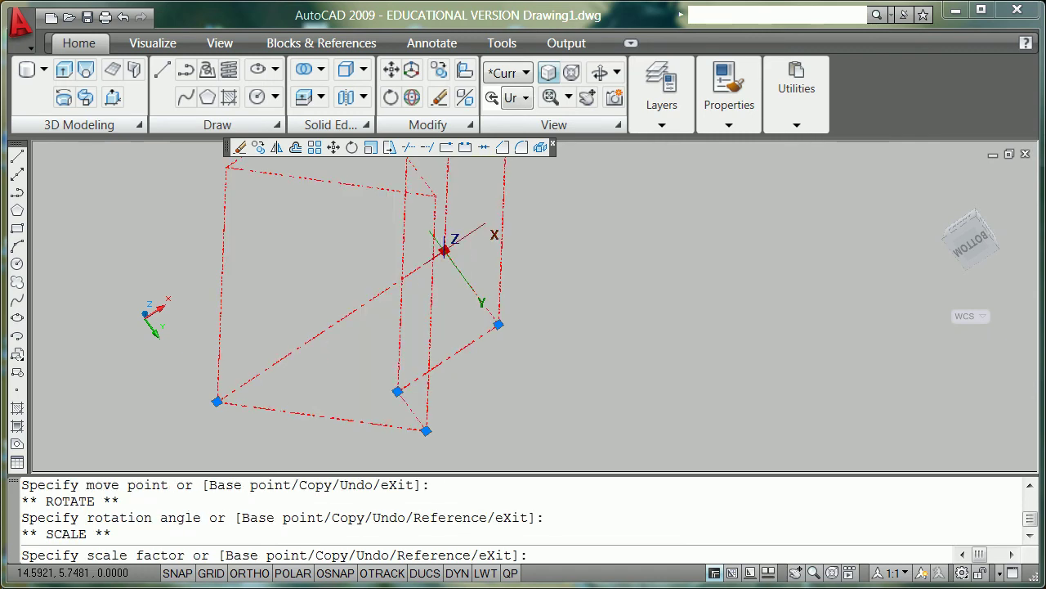
pyautogui.click(444, 249)
pyautogui.click(148, 312)
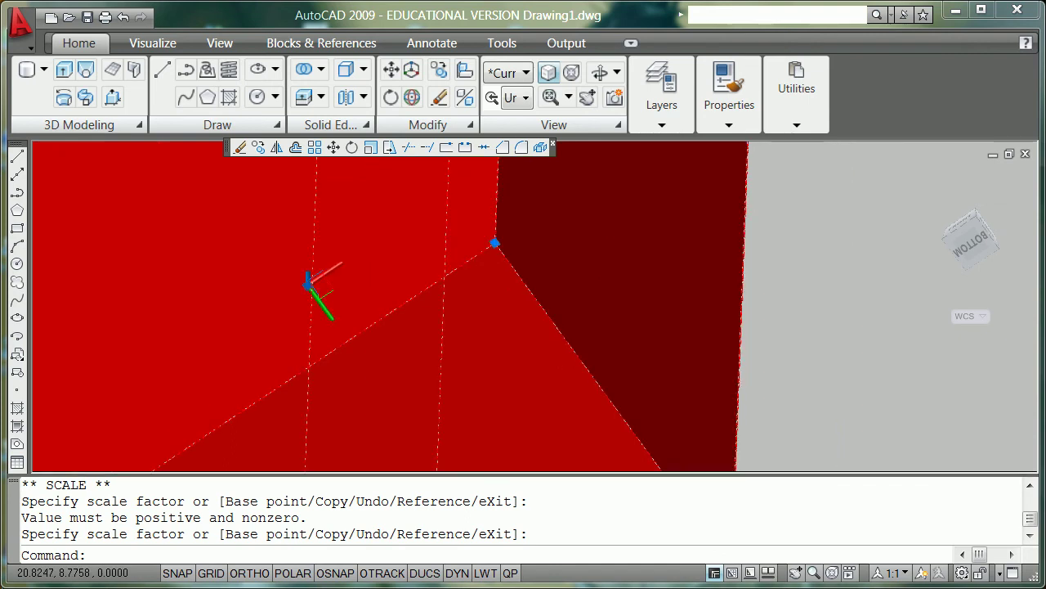
pyautogui.scroll(-12, 606, 250)
pyautogui.press('Escape')
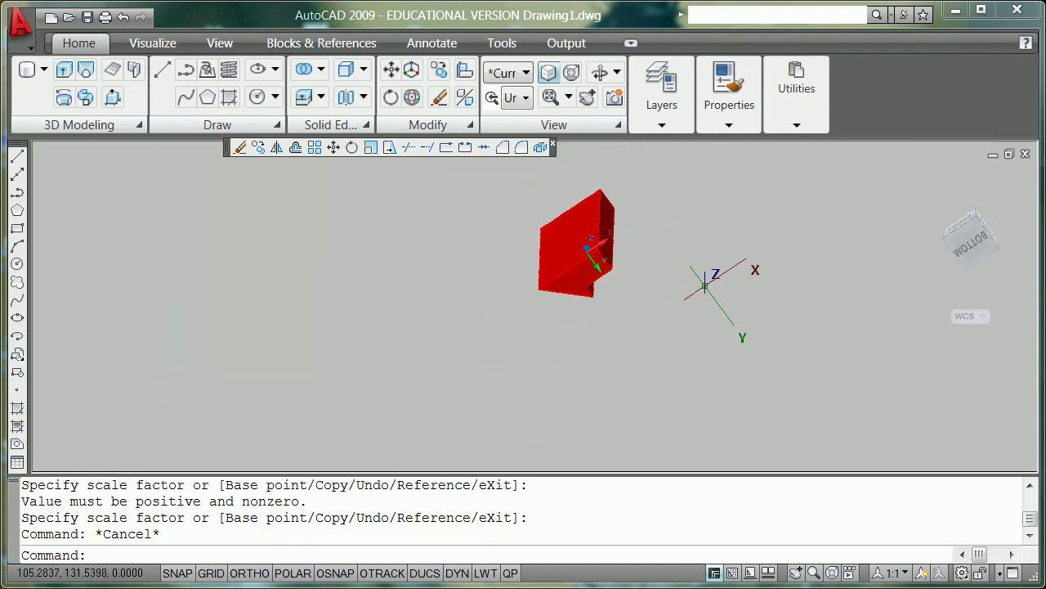